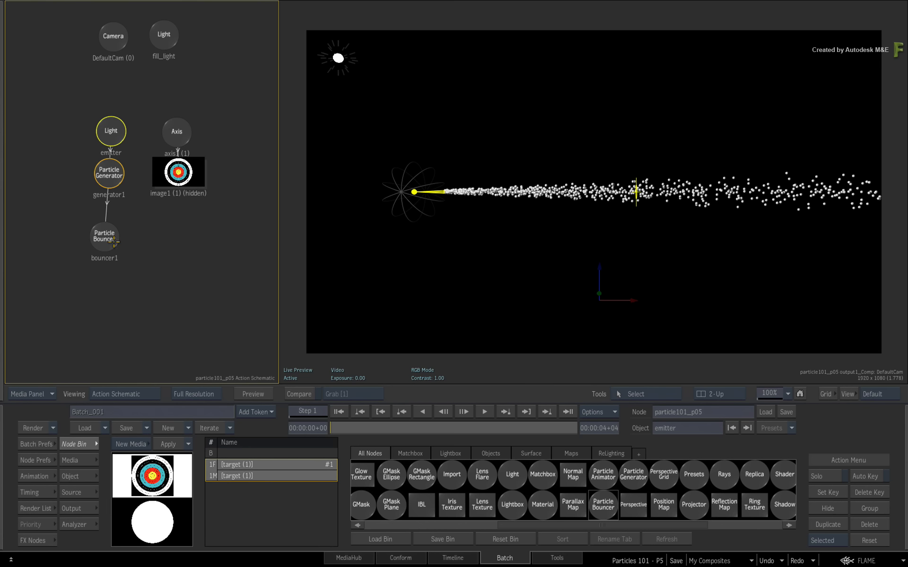
- Open the settings of the bouncer1 node and move it lower in the schematic, away from generator1
click(114, 242)
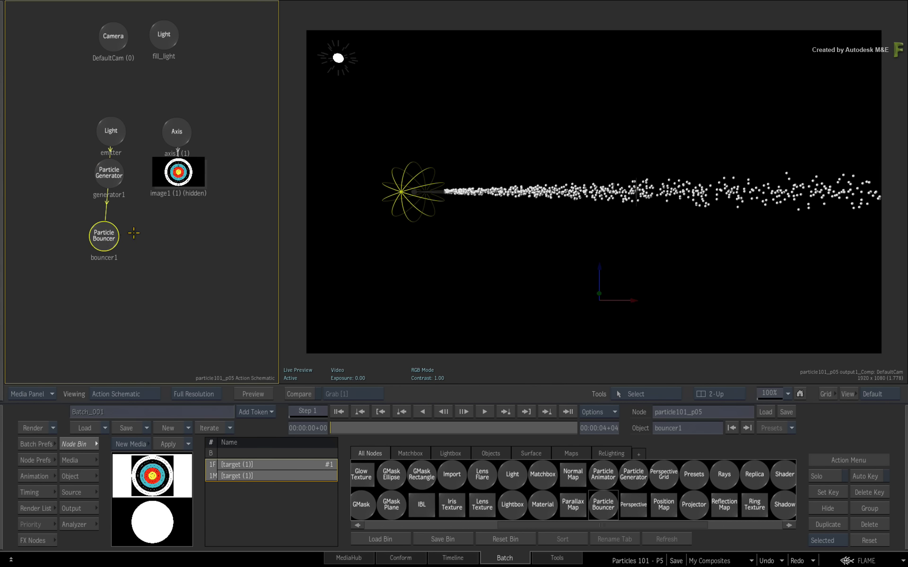
double_click(106, 241)
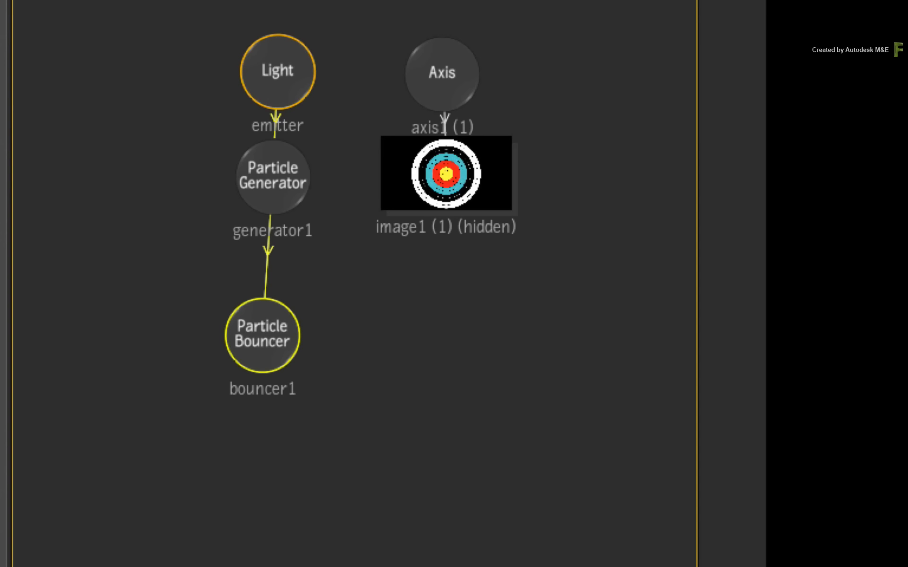
drag(265, 337, 273, 479)
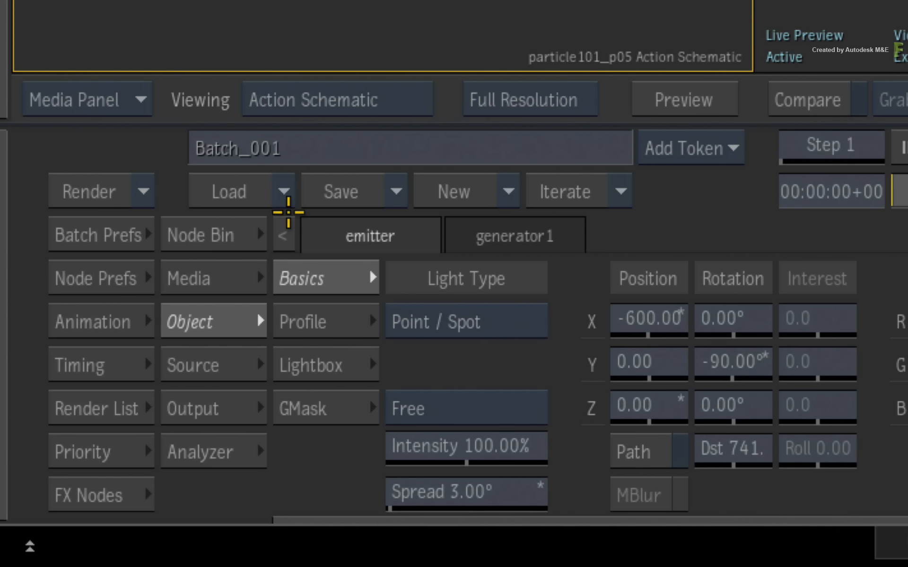
- Add an Axis node from the node bin and insert it between generator1 and bouncer1
click(253, 227)
click(151, 452)
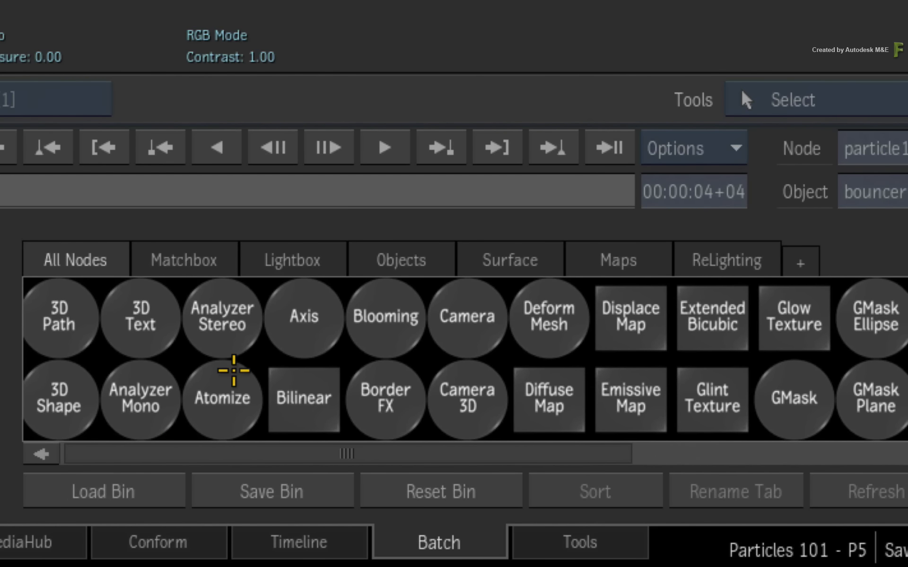
drag(287, 307, 225, 285)
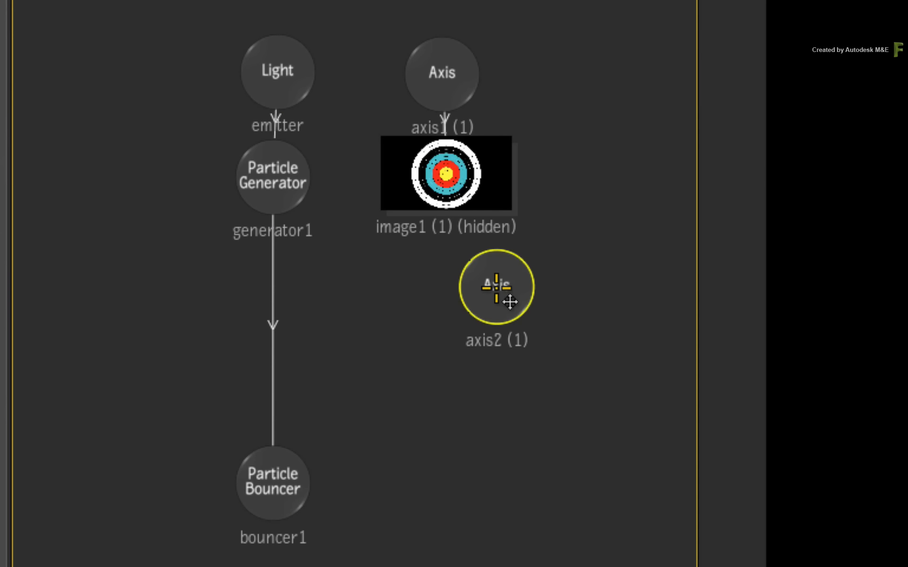
drag(506, 299, 278, 324)
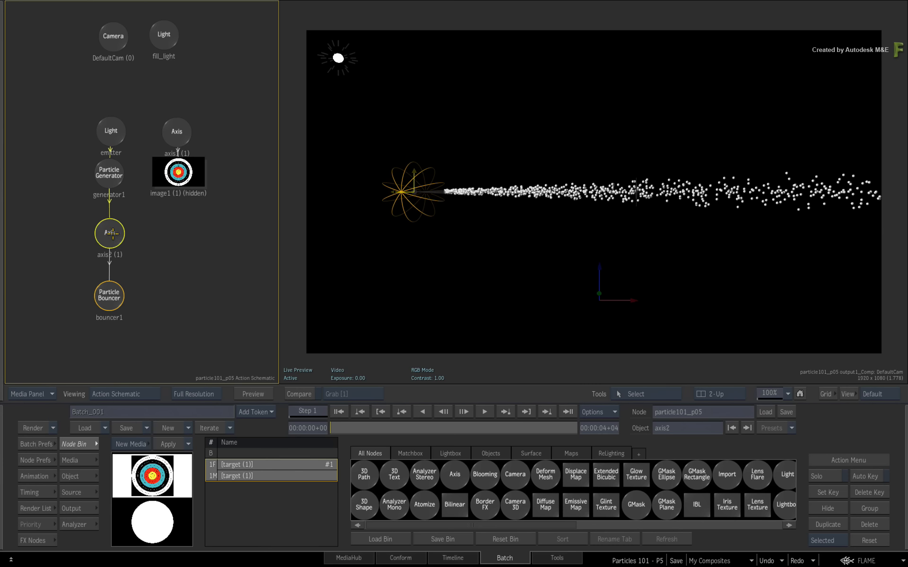
- Open the axis2 settings, try to move the bouncer through axis2's X position, and undo the change
double_click(111, 233)
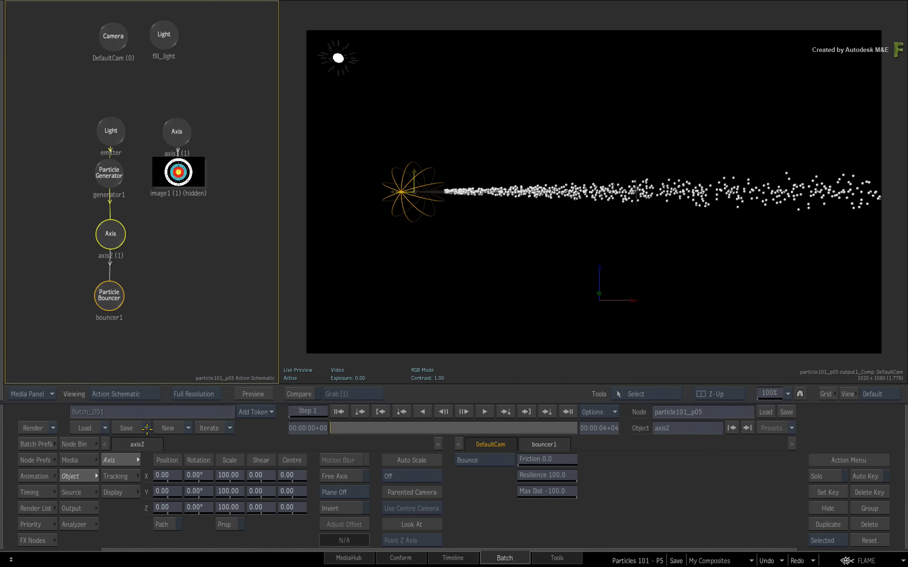
drag(176, 476, 210, 485)
key(ctrl+z)
- Enable Free Axis on axis2, set its X position to 480, and scrub the timeline to check the bouncing particles
click(110, 297)
drag(103, 233, 108, 234)
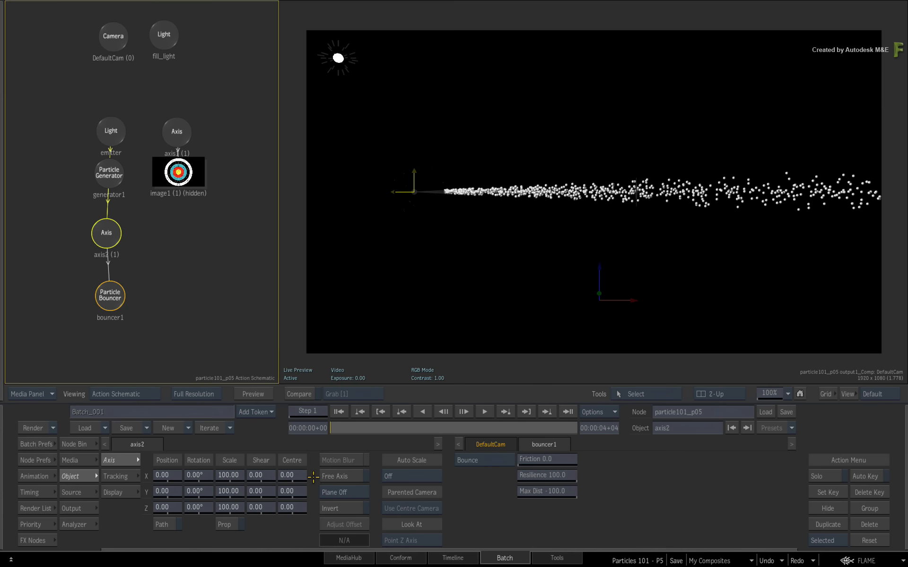
click(331, 476)
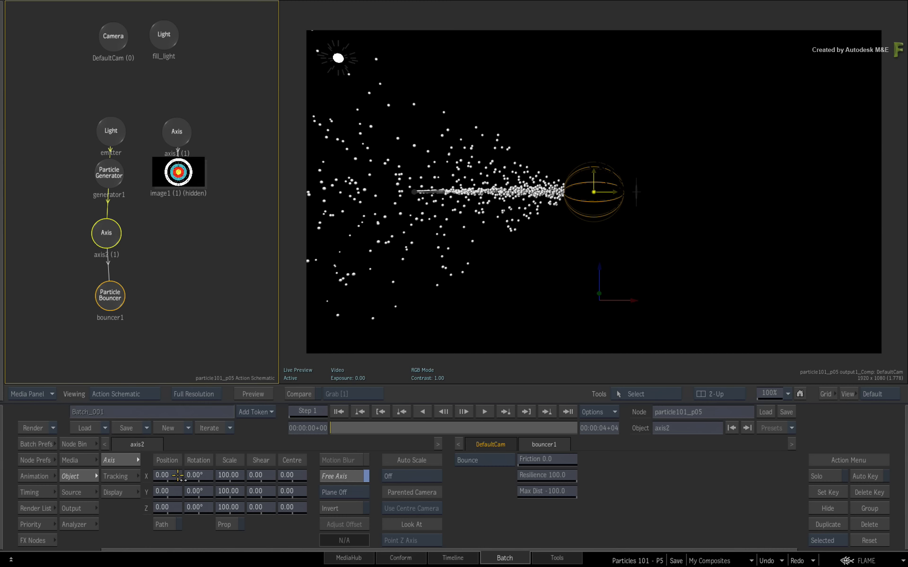
drag(164, 474, 392, 469)
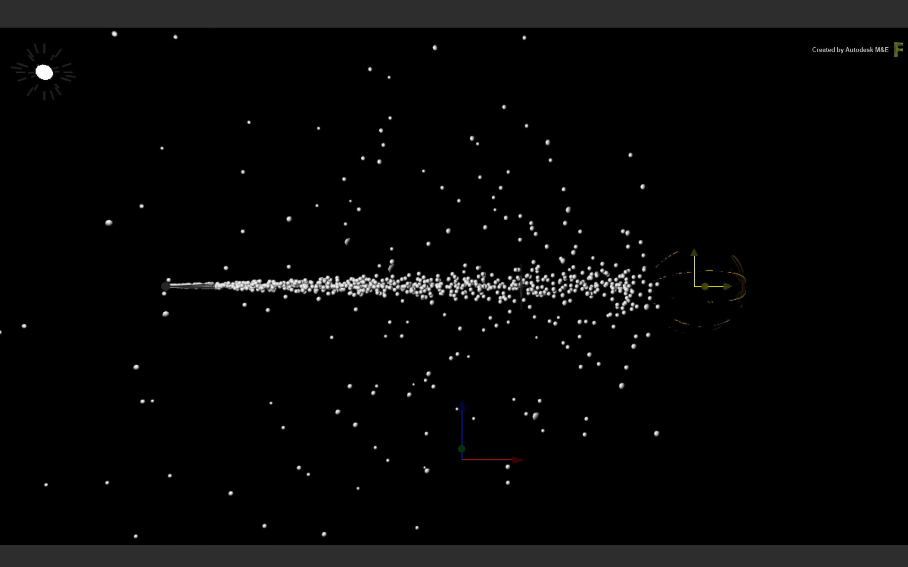
drag(330, 446, 316, 428)
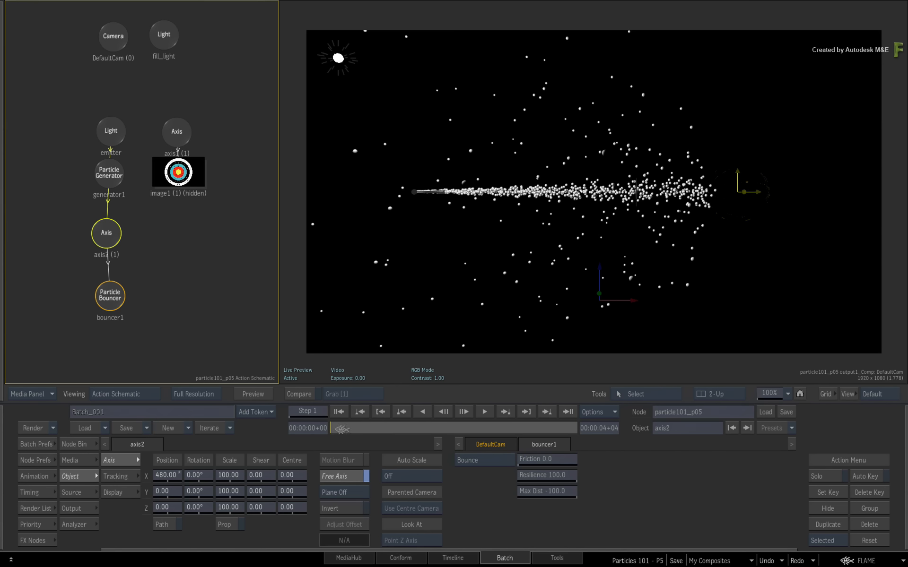
drag(341, 430, 318, 425)
- Check the generator1 settings and set axis2's X position to 487
drag(96, 171, 102, 167)
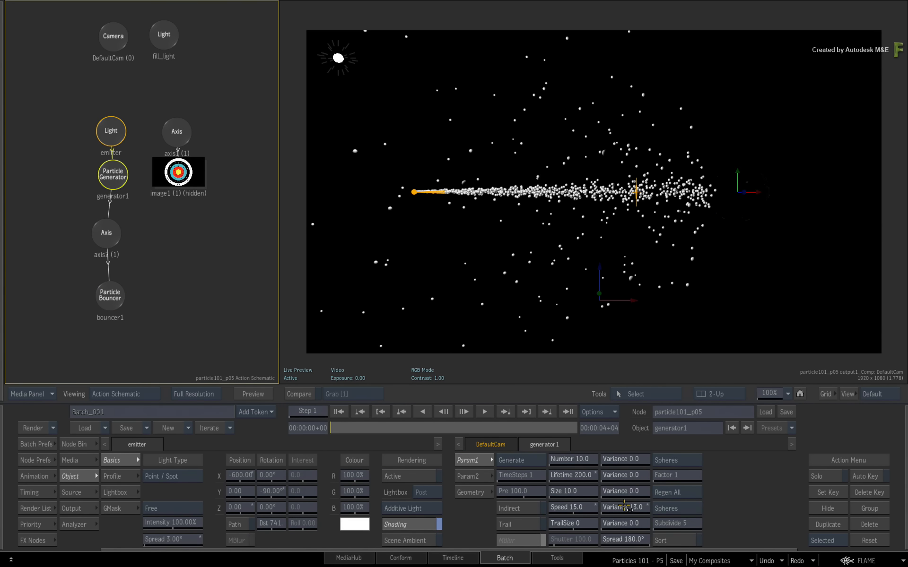
click(113, 234)
mouse_move(167, 475)
mouse_down()
mouse_move(88, 466)
mouse_move(171, 468)
mouse_move(161, 465)
mouse_up()
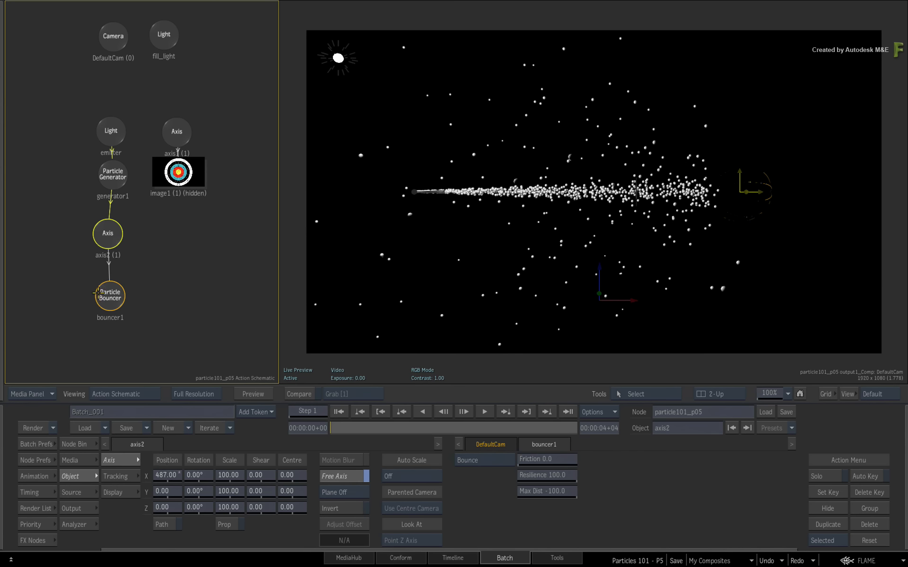
- Set axis2's scale to 250 on X, Y and Z and its Y position to 116
click(227, 475)
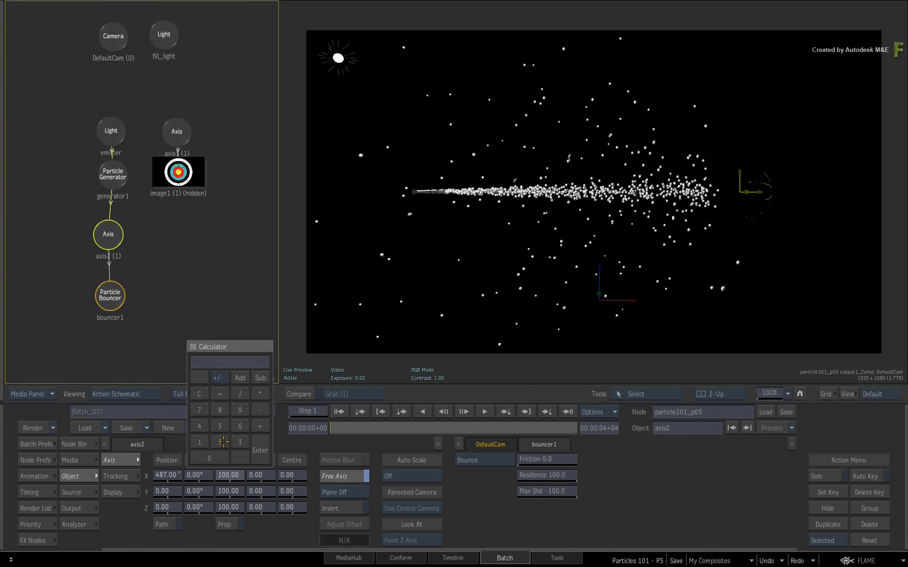
click(253, 453)
click(228, 482)
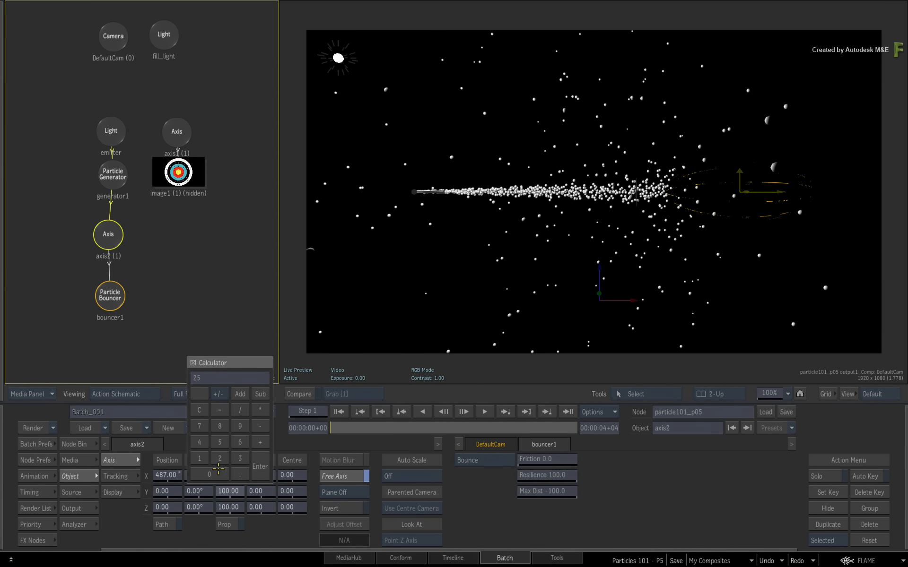
click(260, 467)
click(227, 486)
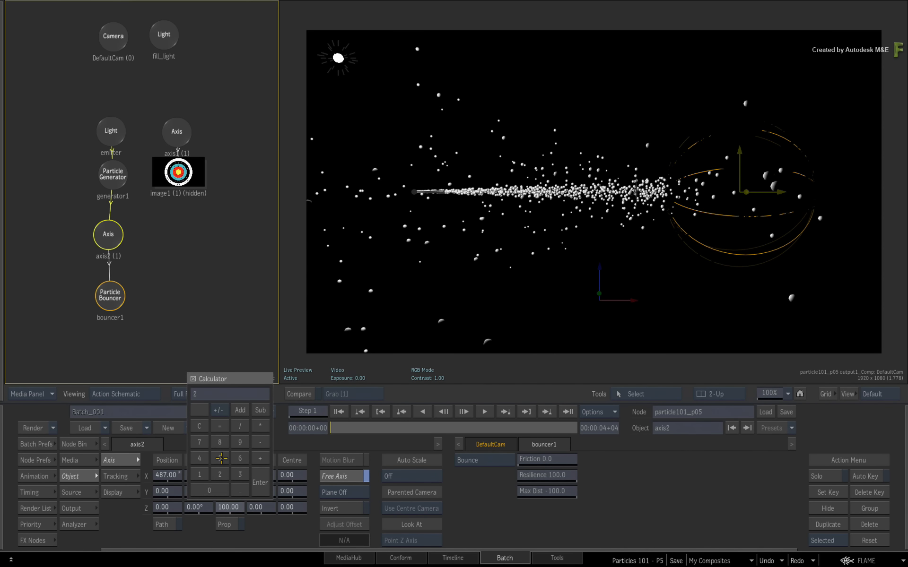
click(256, 481)
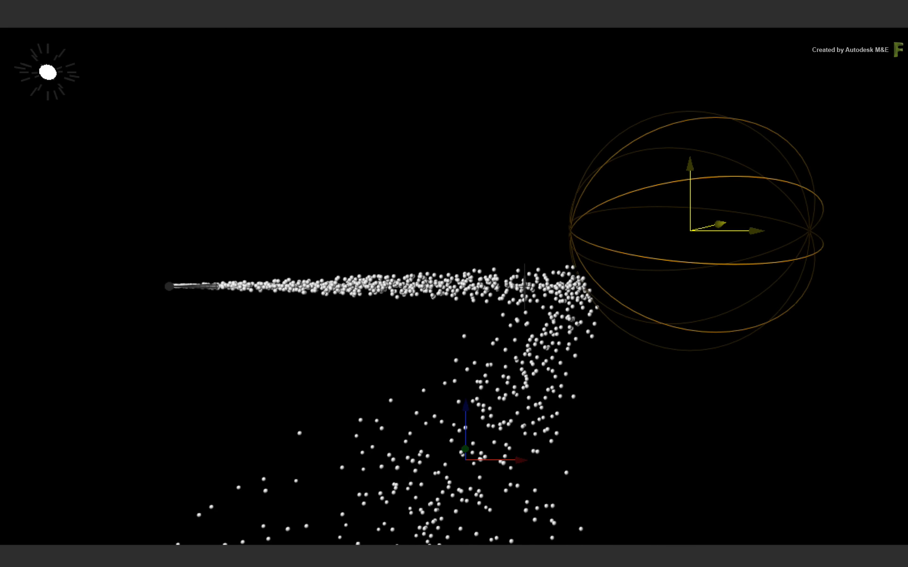
click(389, 419)
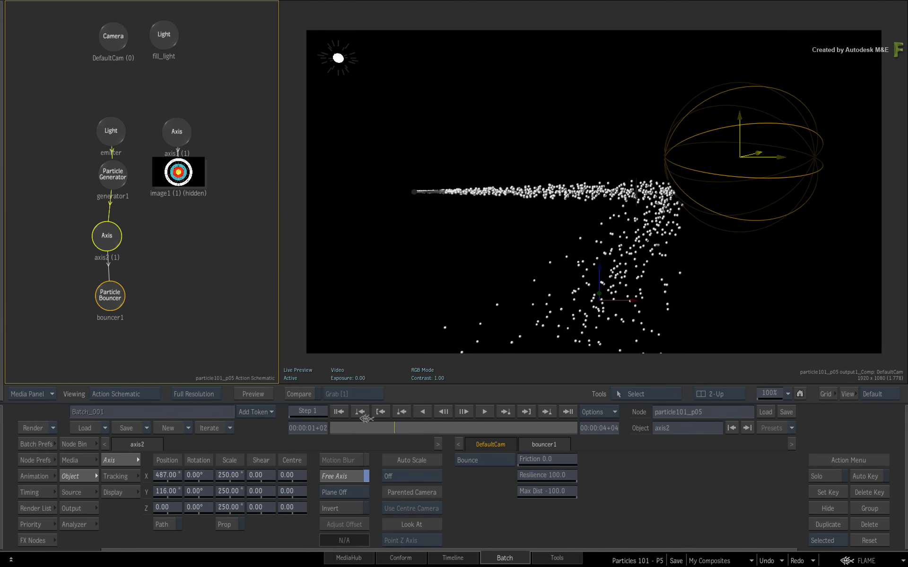
drag(367, 419, 299, 415)
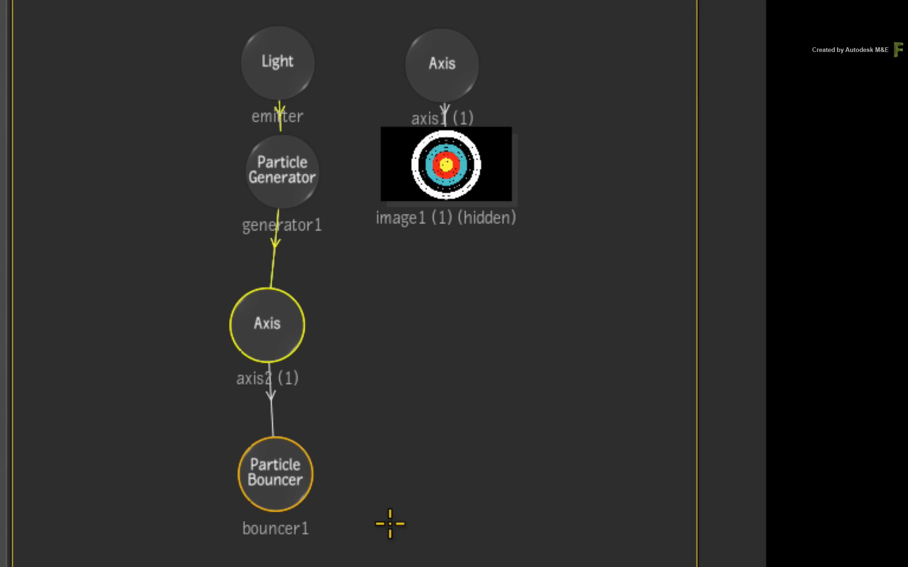
- Test bouncer1's Friction at 100 along the timeline, and set it to 70
click(104, 295)
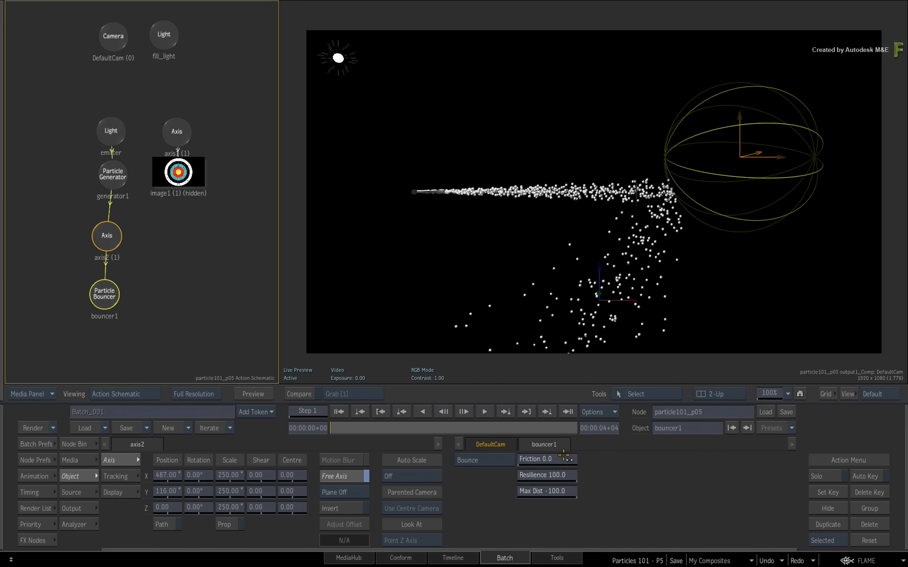
drag(531, 462, 521, 469)
drag(342, 432, 406, 428)
drag(559, 461, 616, 455)
drag(393, 425, 442, 427)
click(543, 459)
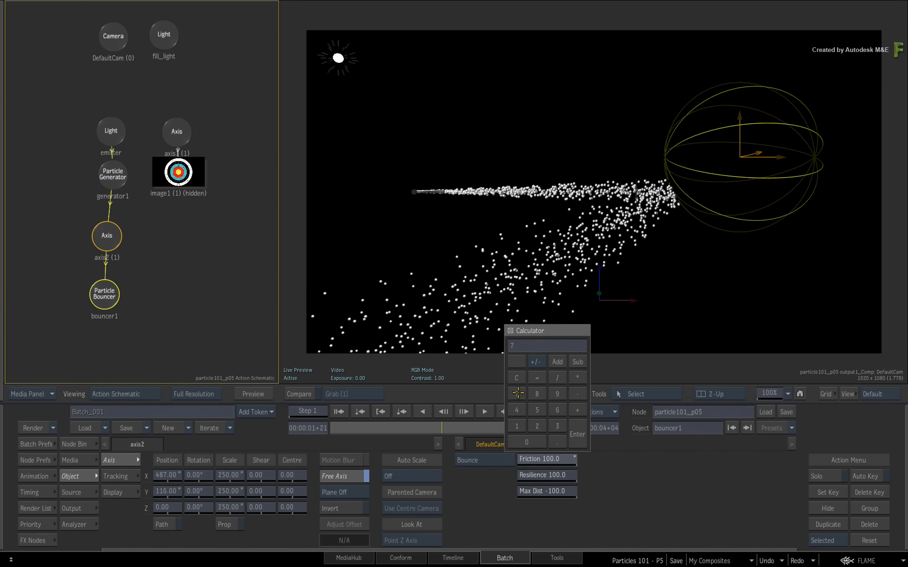
click(573, 434)
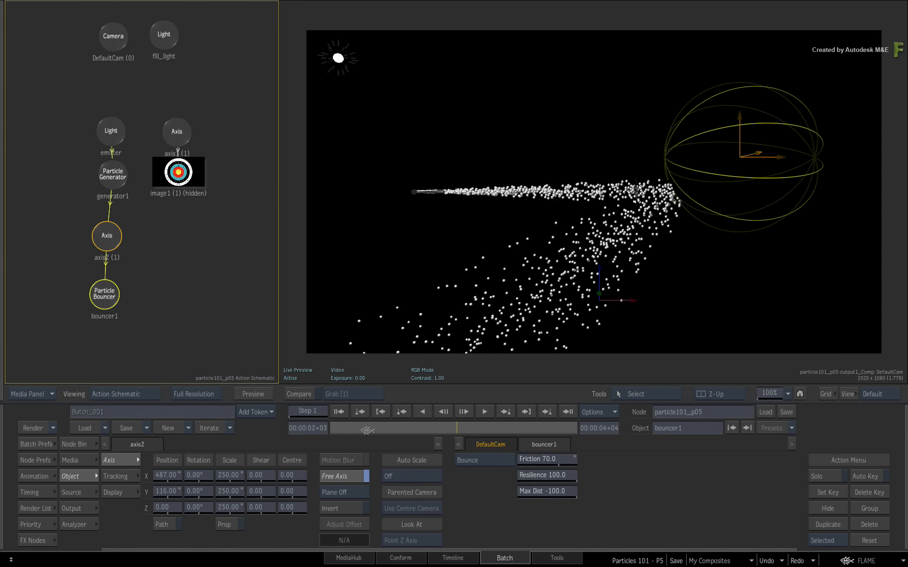
- Test bouncer1's Resilience at 10, set it to 50, and play through the particle bounce
drag(578, 481, 532, 480)
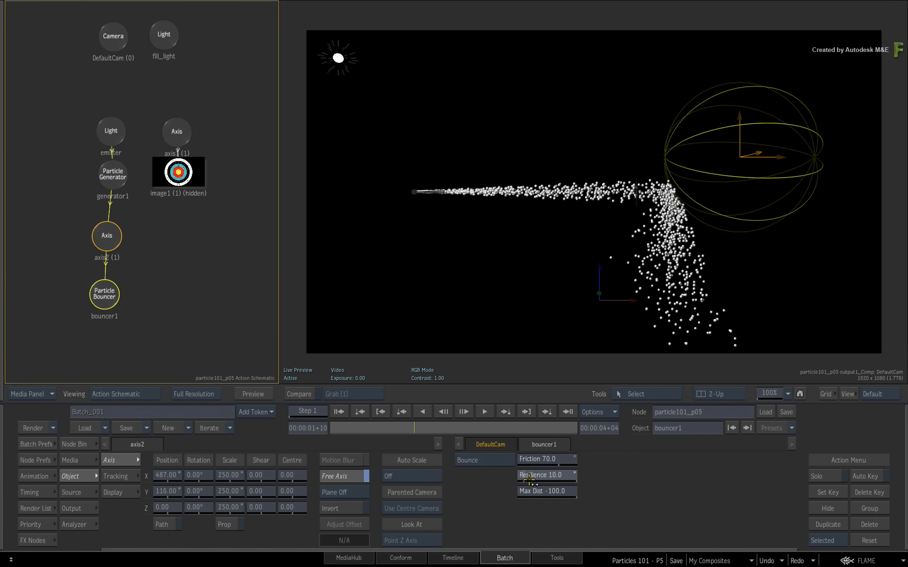
drag(531, 482, 528, 478)
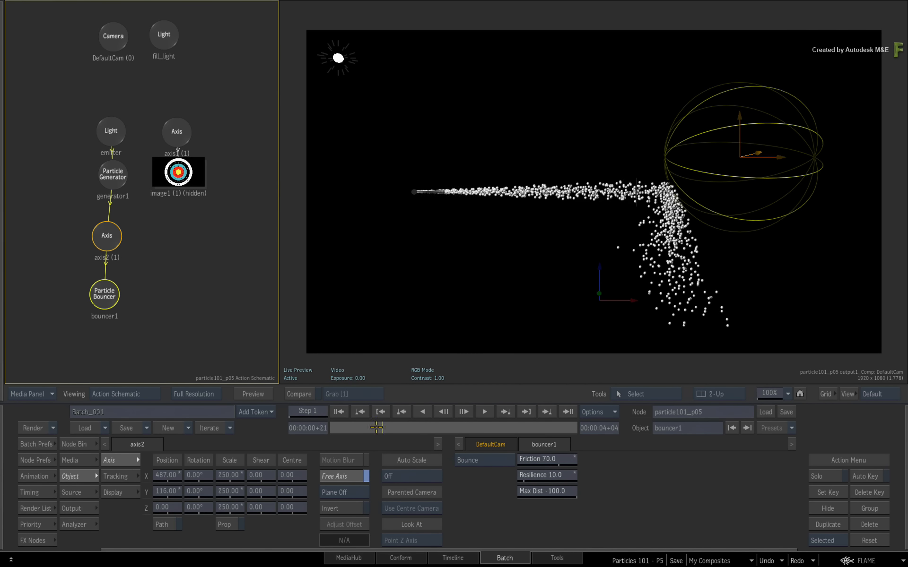
click(544, 475)
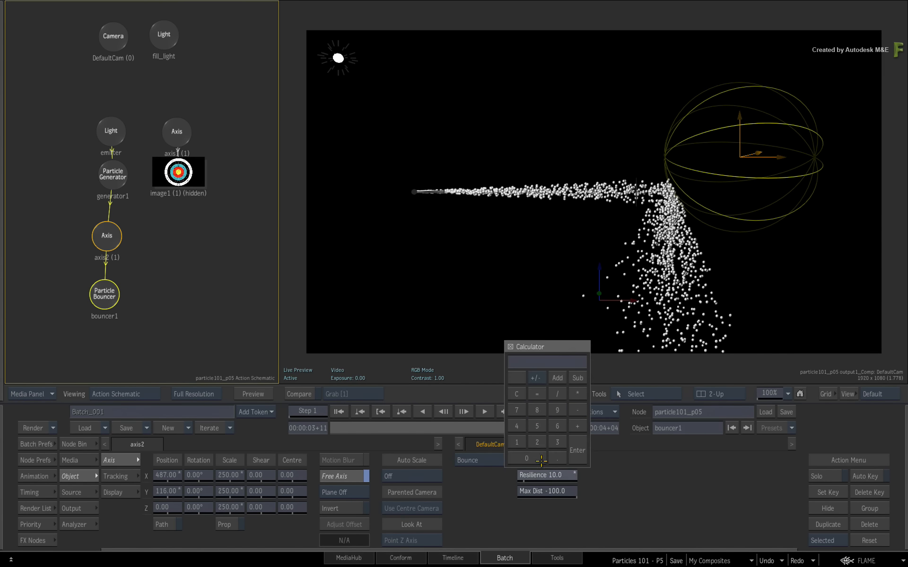
click(575, 450)
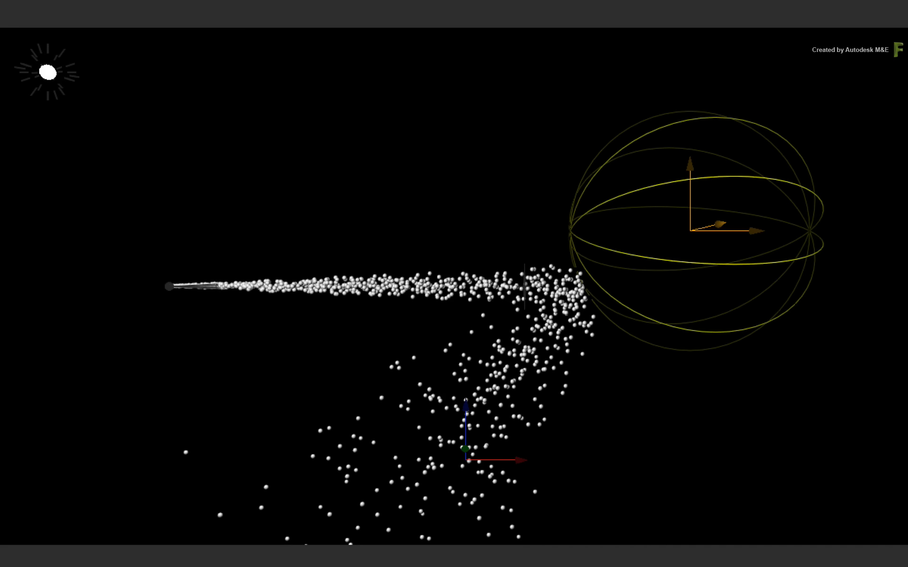
key(space)
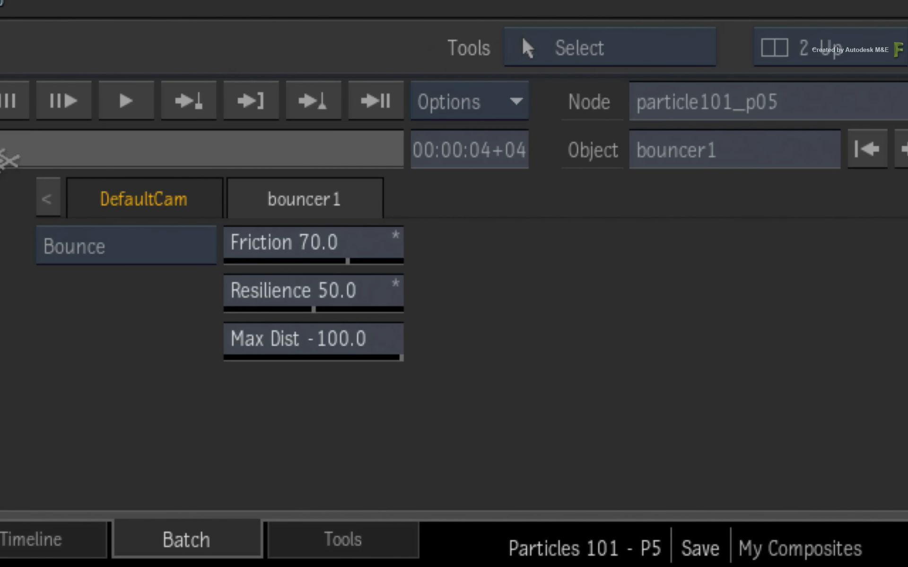
drag(2, 161, 50, 160)
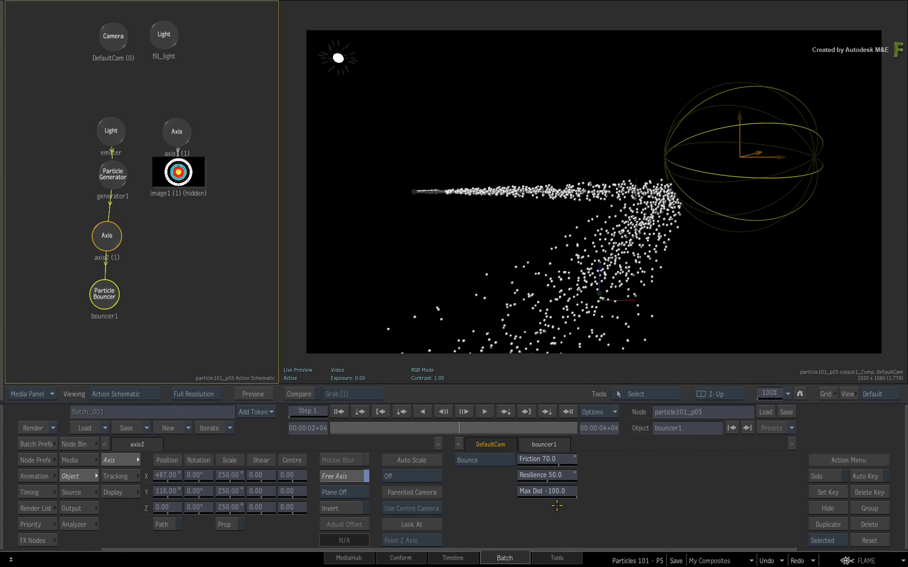
- Try Max Dist values of -53 and -32 on bouncer1 along the timeline, and return it to -100
drag(434, 431, 478, 436)
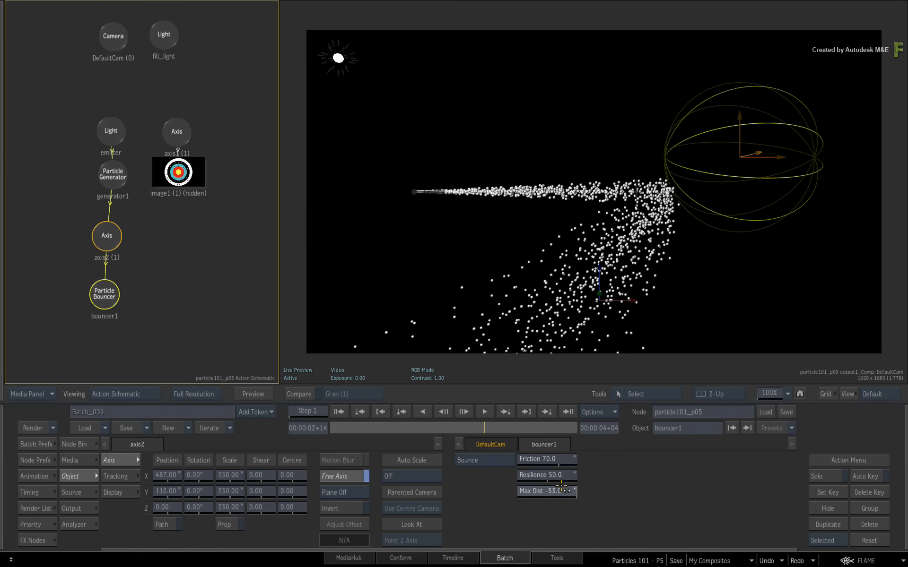
drag(563, 486, 564, 490)
drag(580, 492, 588, 492)
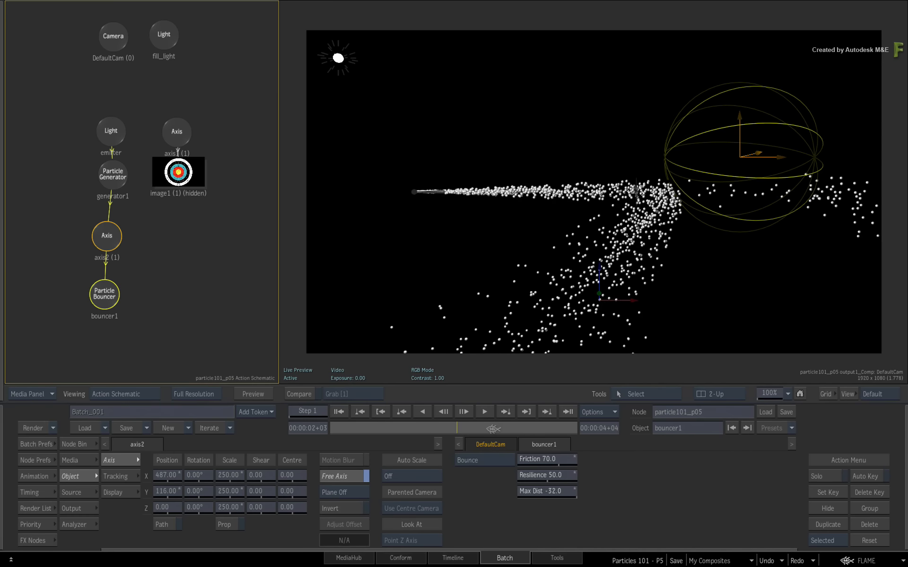
drag(553, 494, 544, 495)
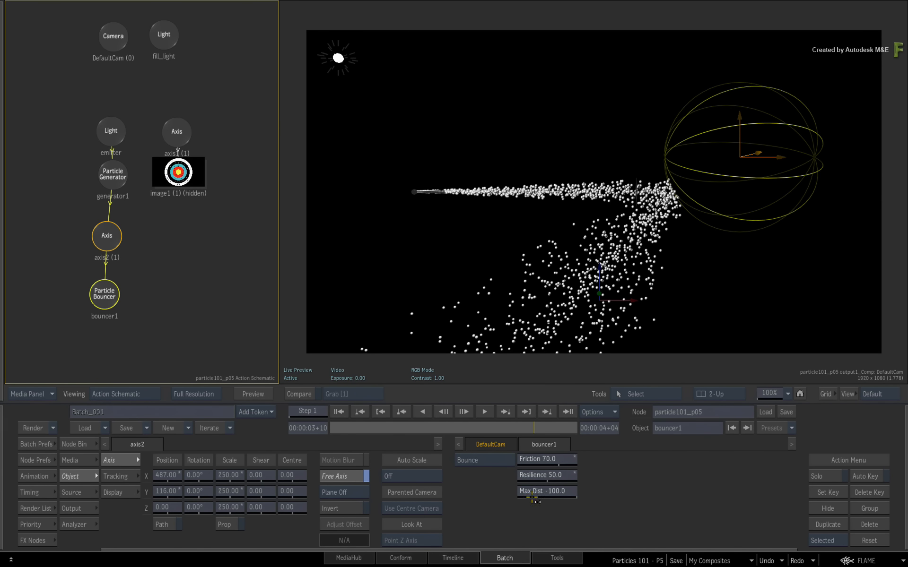
click(471, 427)
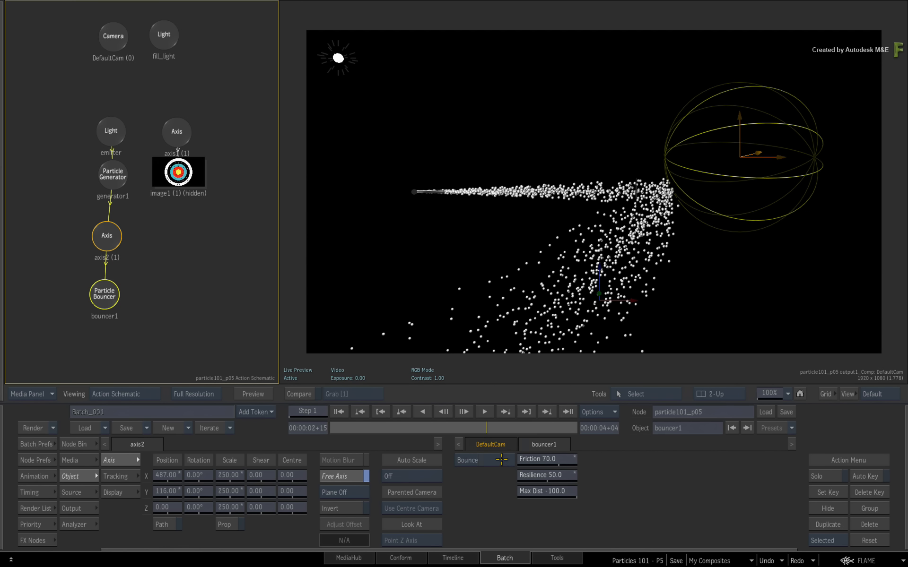
- Switch bouncer1's mode to Extinct and test its Max Dist, leaving it at -100
click(501, 459)
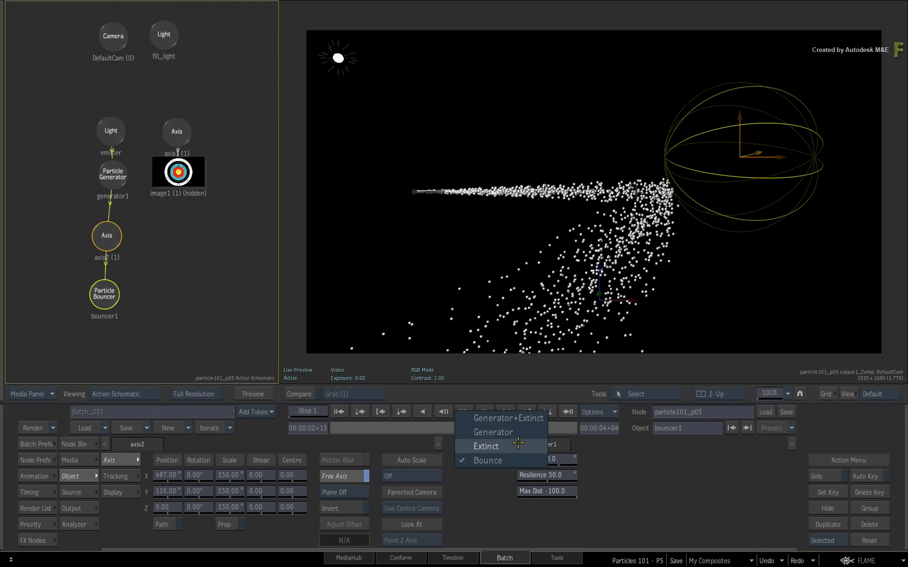
click(518, 444)
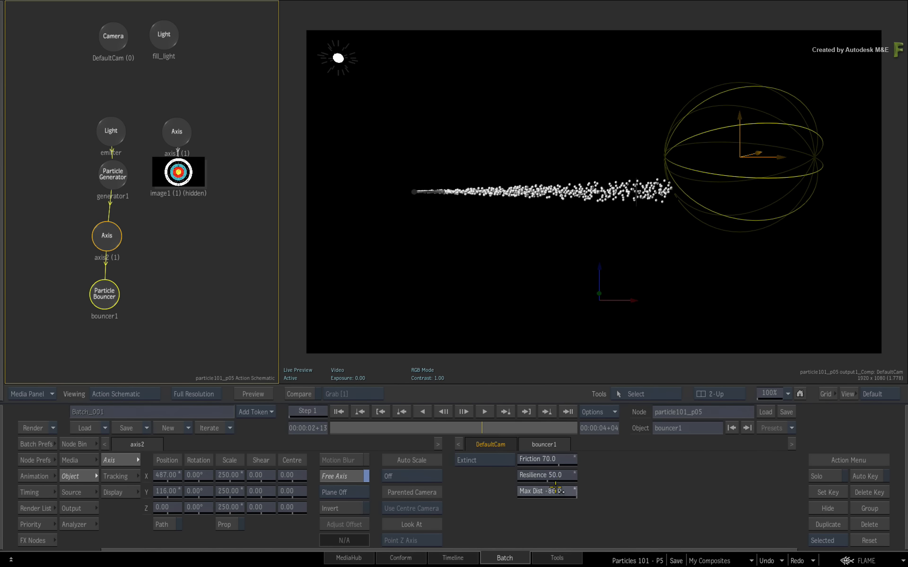
drag(570, 486, 571, 487)
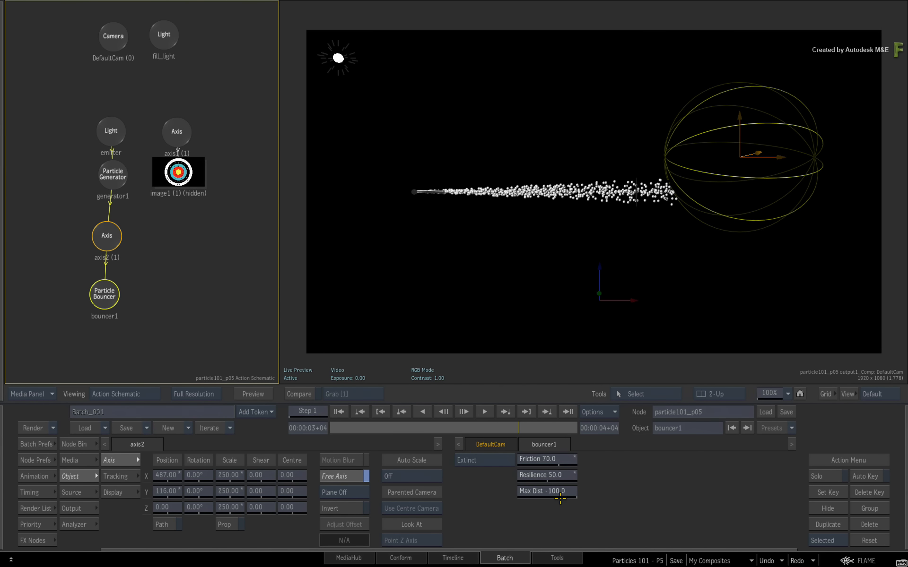
- Switch bouncer1's collision mode back to Bounce and review the particle bounce along the timeline
click(493, 461)
click(492, 474)
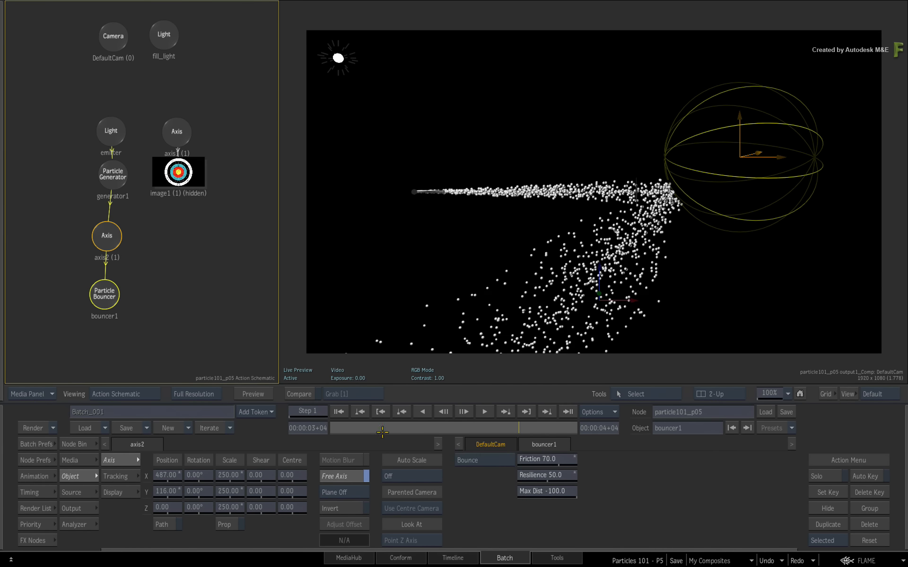
drag(346, 430, 500, 418)
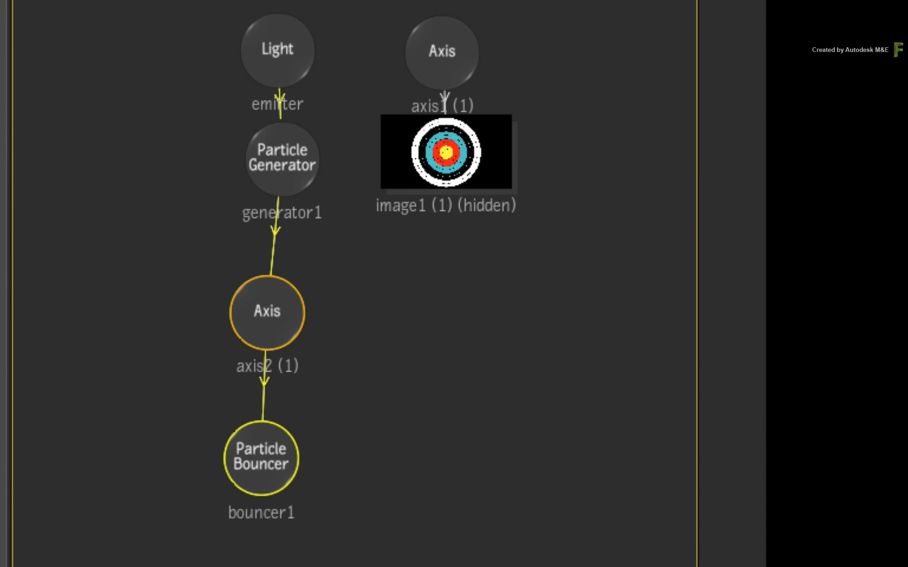
- Unhide the target image1 in the schematic and review the particles against it along the timeline
click(447, 153)
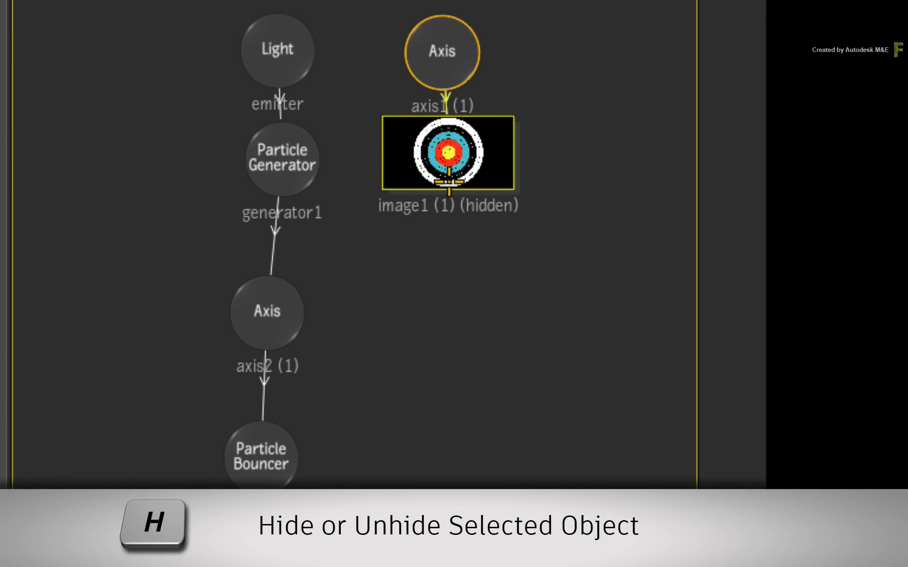
key(h)
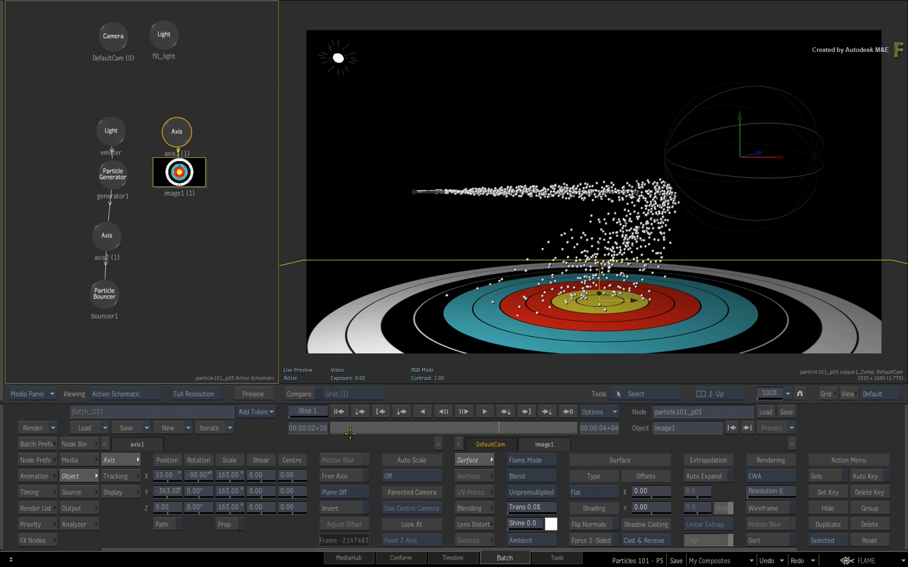
drag(358, 433, 410, 431)
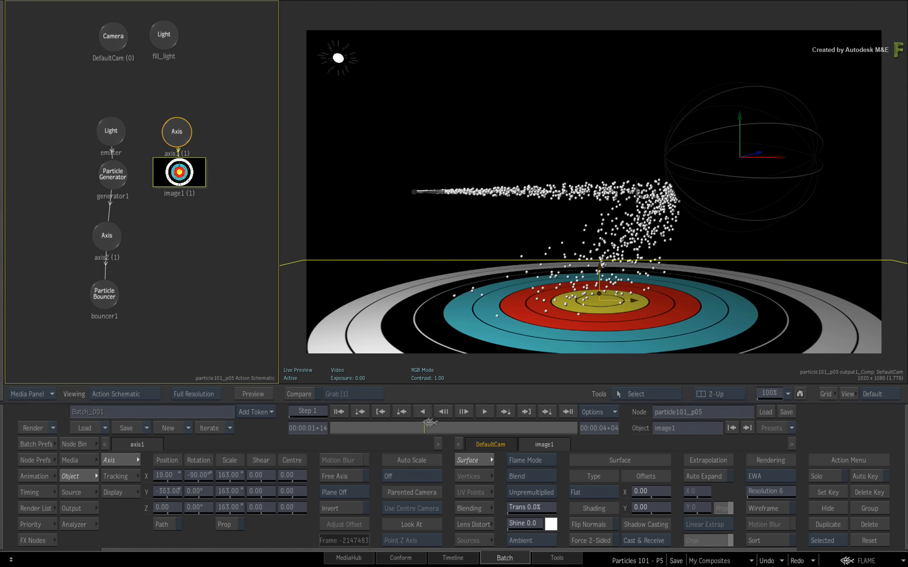
- Move axis1 with its image beside the particle chain, parent it to generator1, and enable Free Axis on it
drag(169, 129, 190, 215)
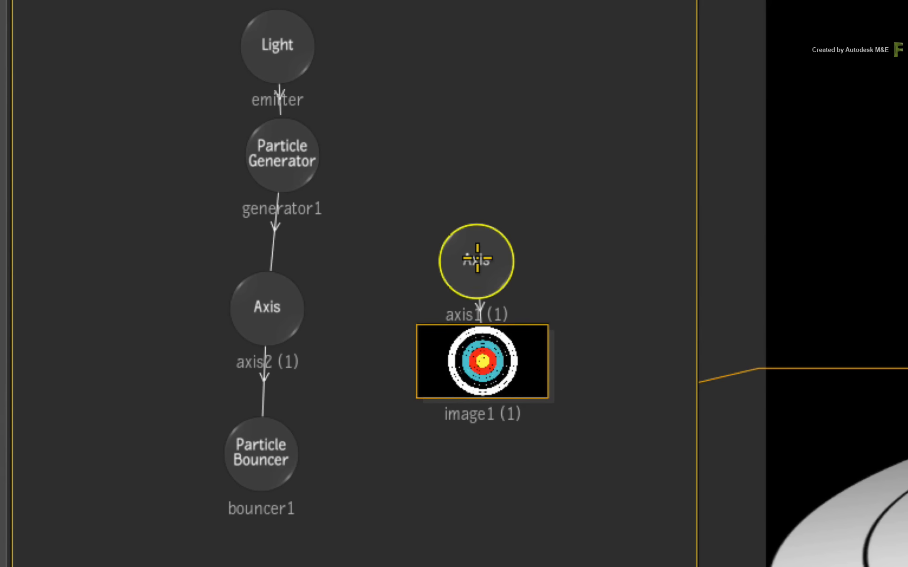
drag(477, 259, 479, 242)
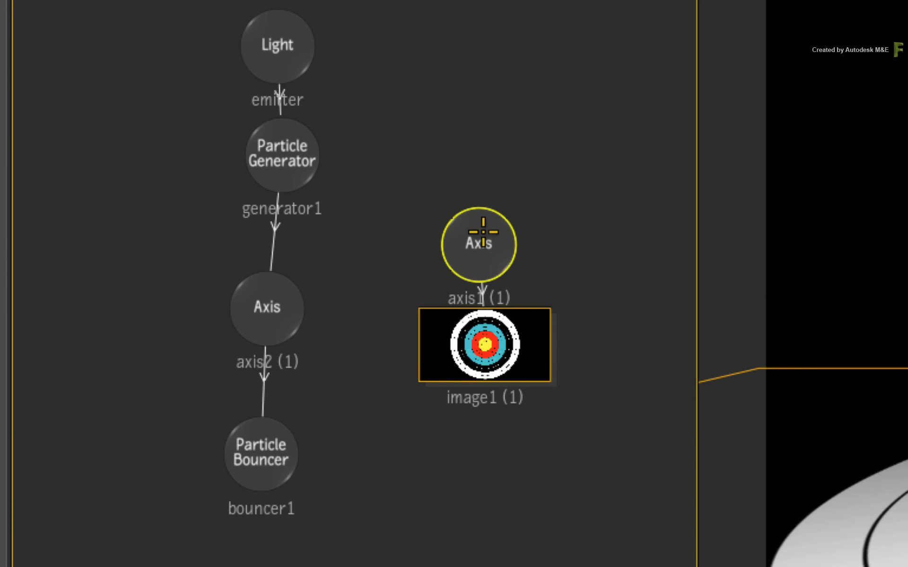
drag(314, 154, 466, 240)
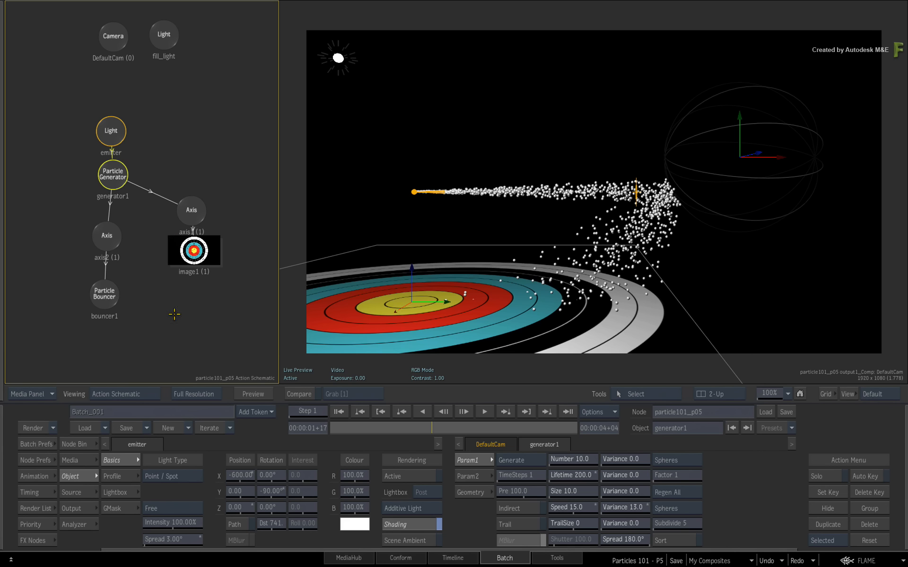
click(192, 217)
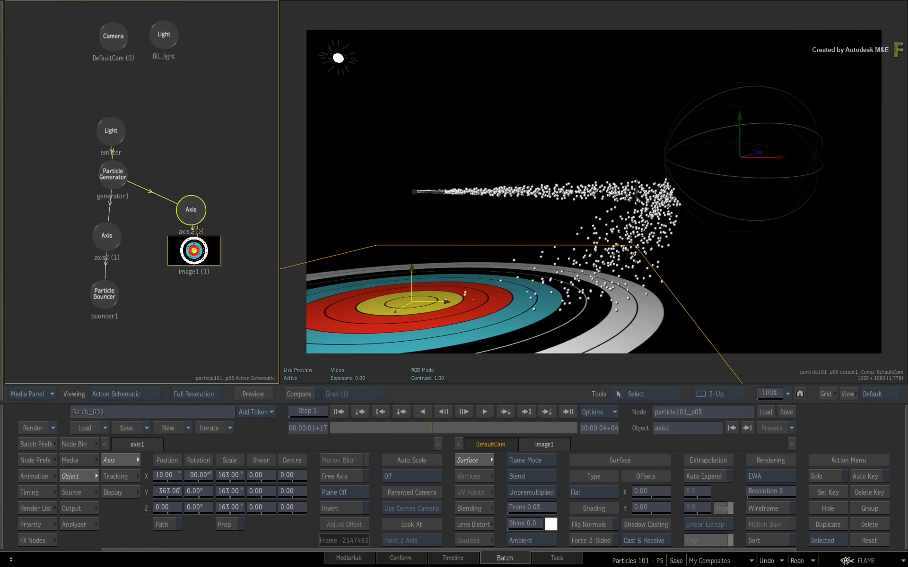
click(353, 475)
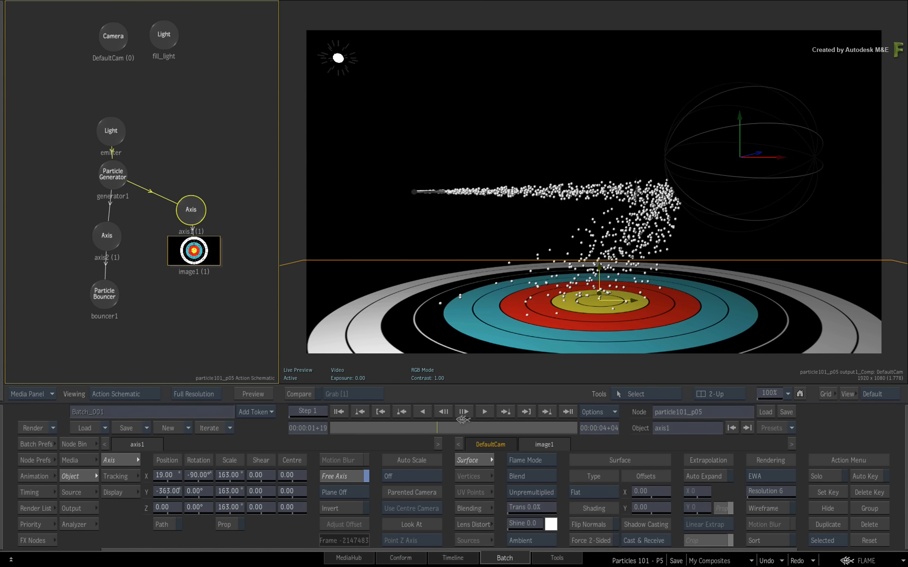
drag(453, 421, 448, 424)
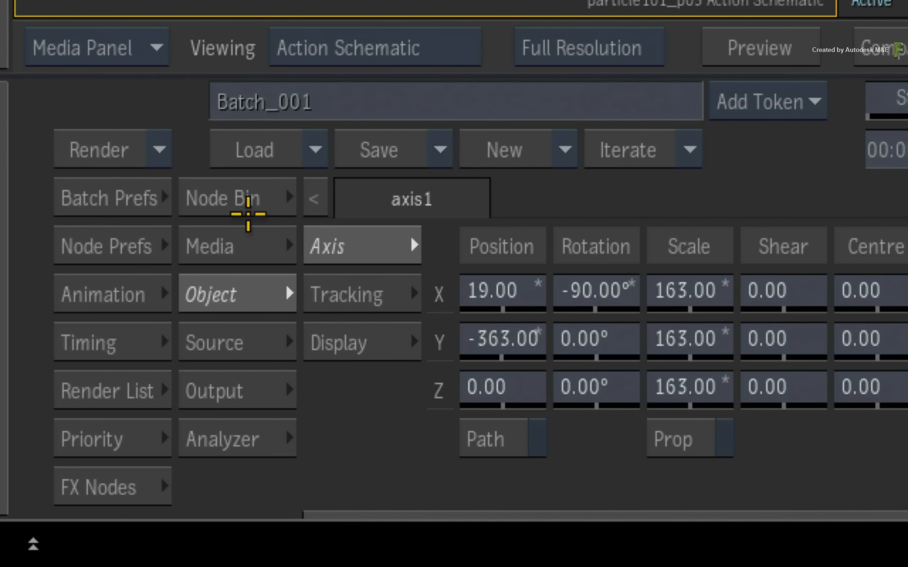
- Add a second Particle Bouncer from the node bin, attached beneath image1 in the schematic
click(248, 203)
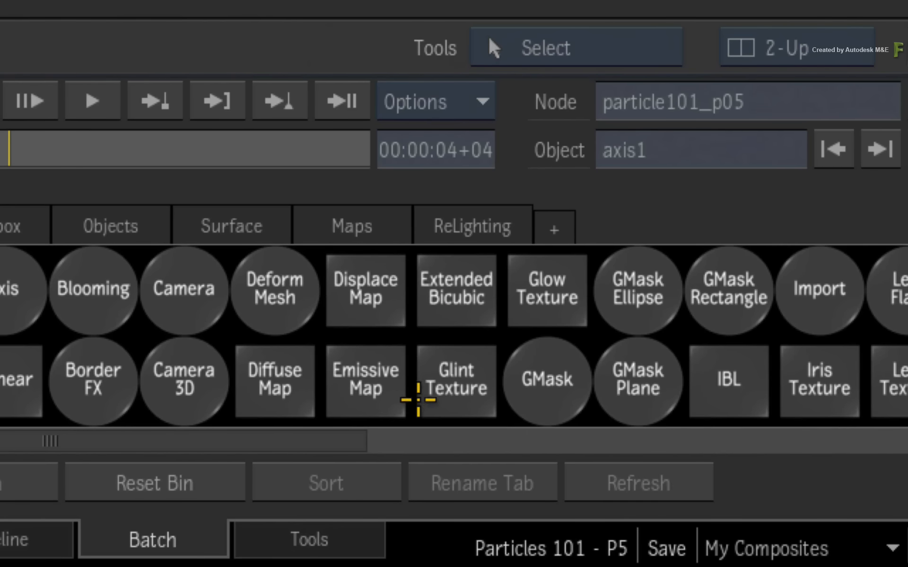
key(p)
drag(453, 392, 506, 501)
drag(199, 306, 201, 304)
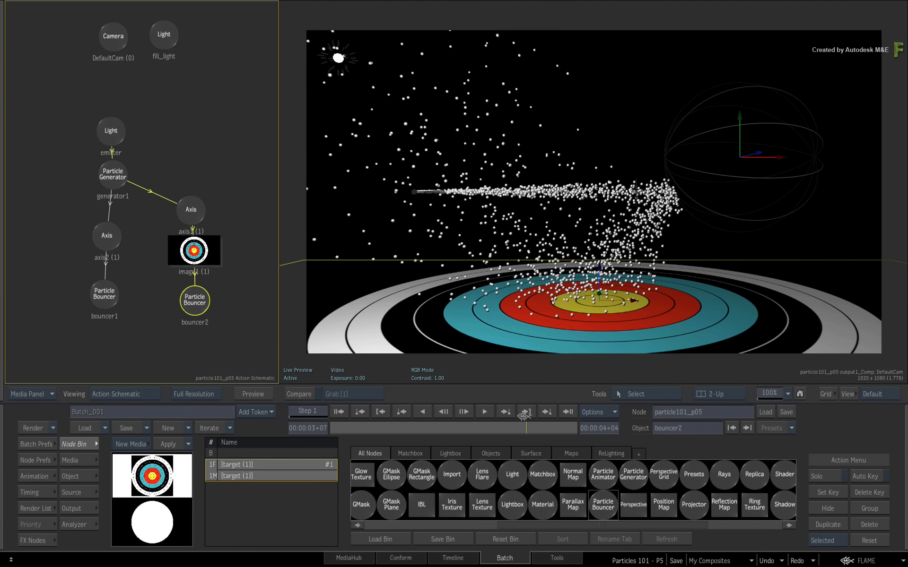
- Set bouncer2's Friction to 100 and Resilience to 0 so the particles settle on the target
double_click(198, 297)
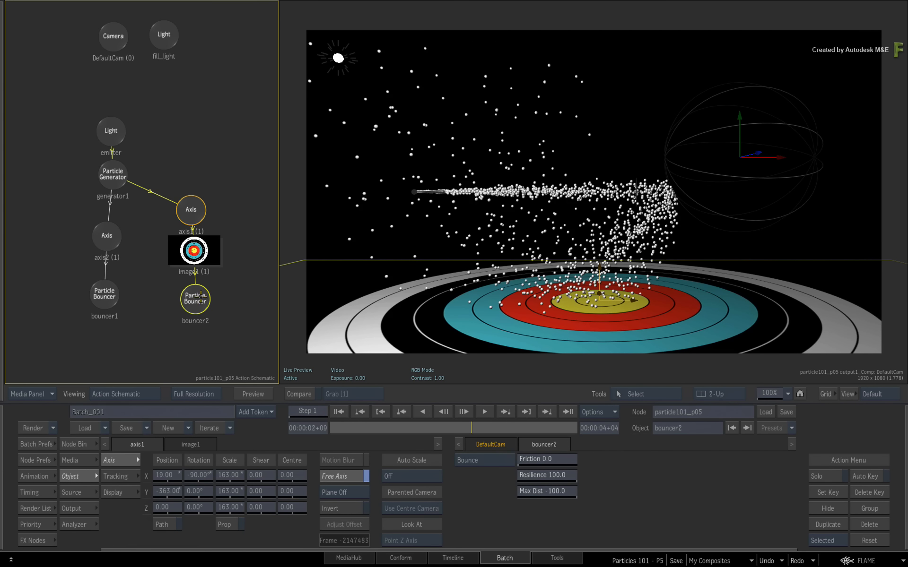
drag(548, 460, 598, 458)
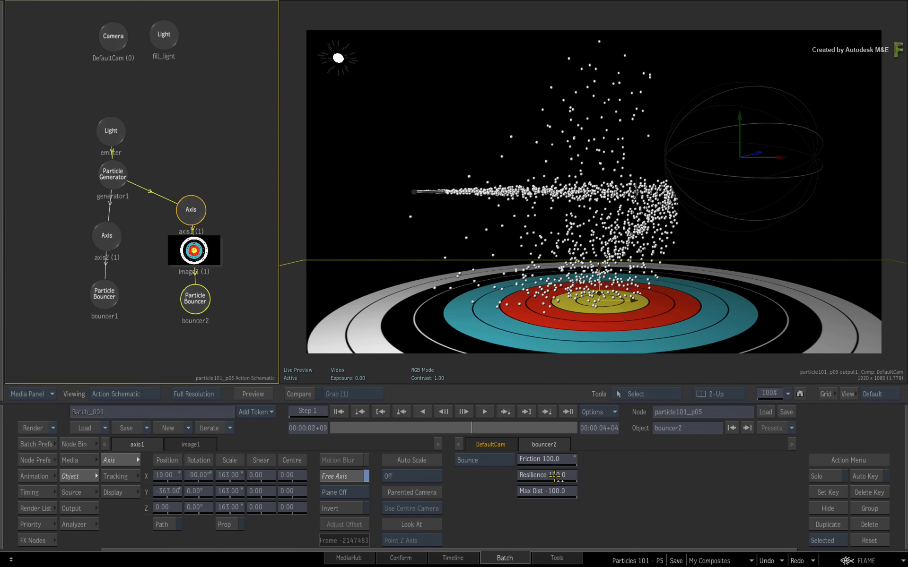
drag(528, 469, 432, 458)
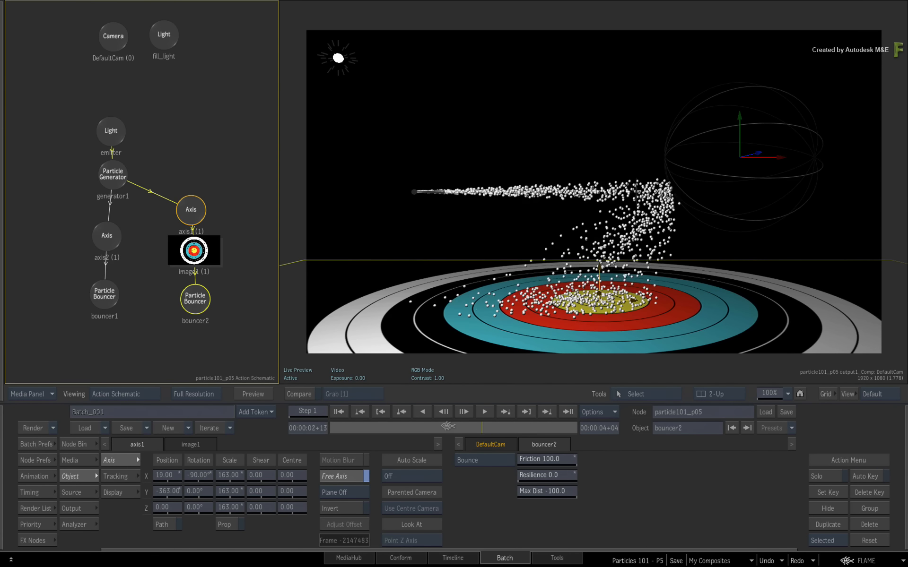
- Reposition bouncer1's axis2 to X 453 and Y 145, and play through the particles landing on the target
click(105, 241)
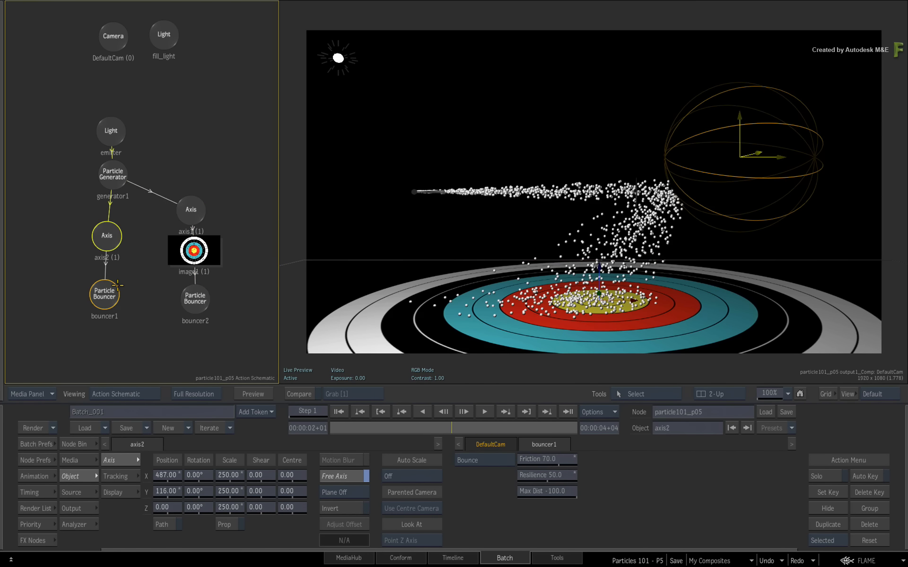
drag(166, 475, 209, 472)
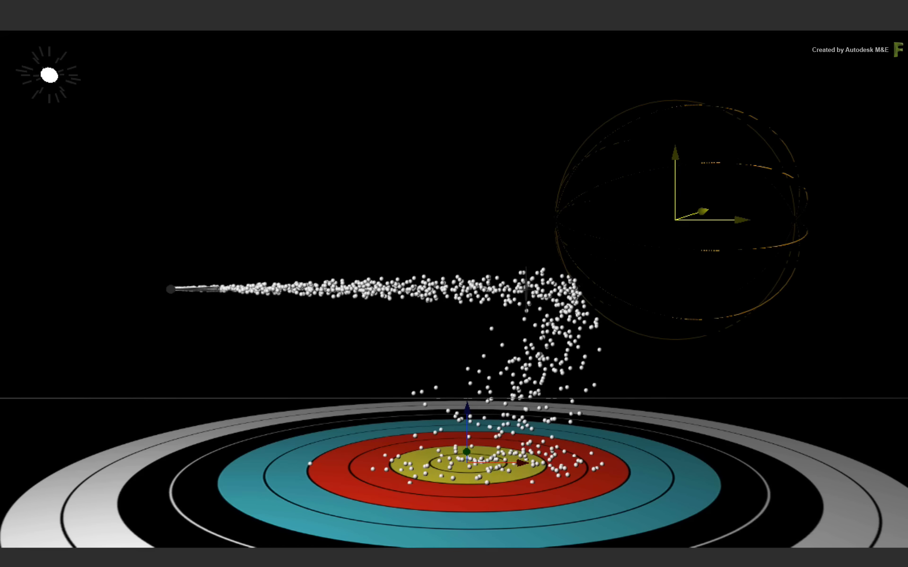
key(space)
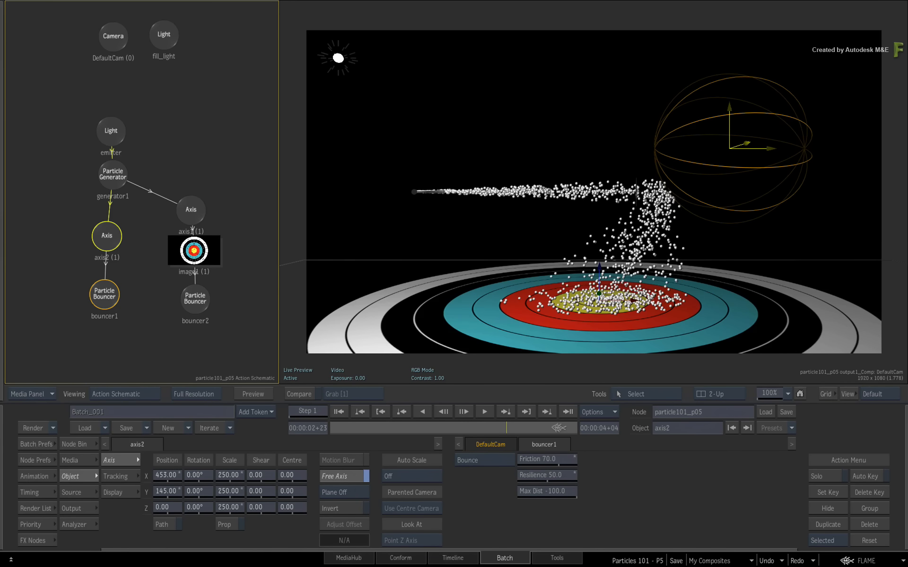
click(104, 289)
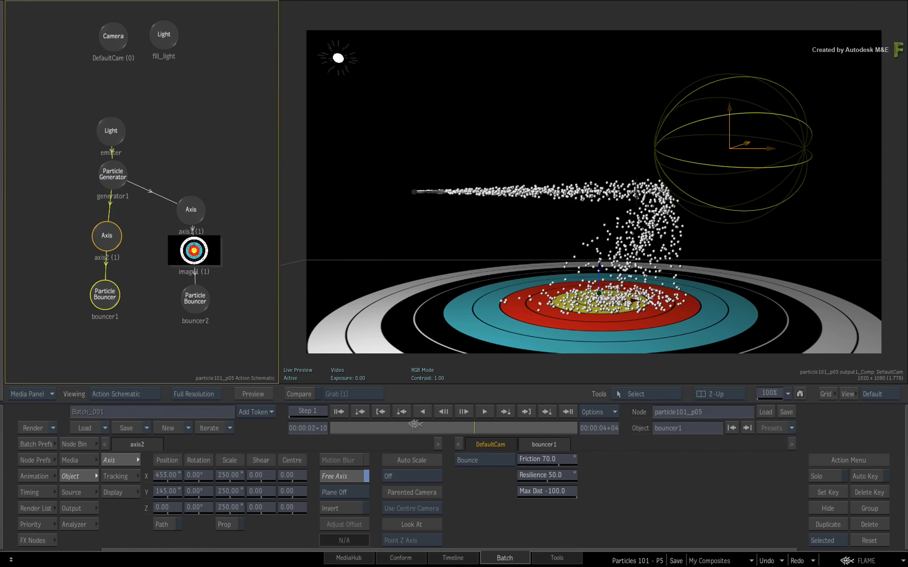
drag(415, 424, 494, 418)
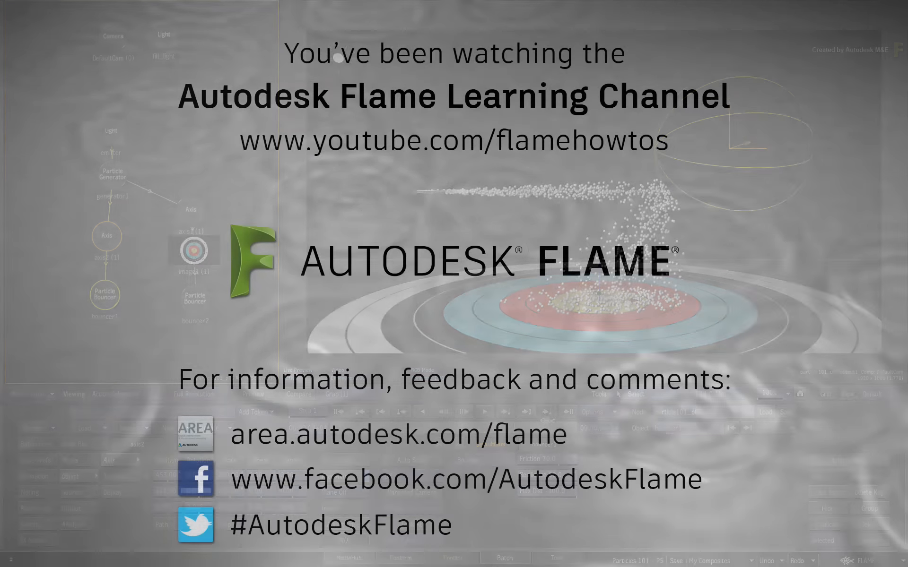